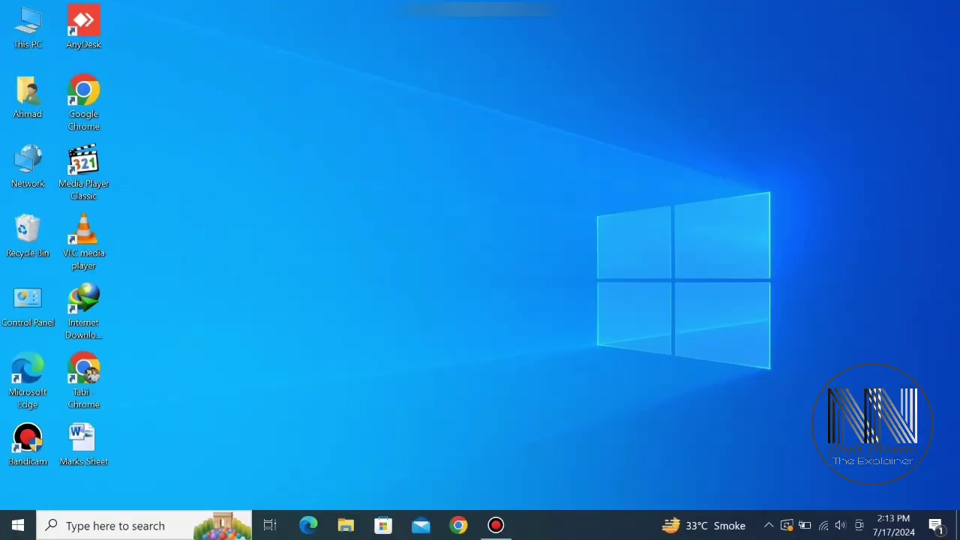
Refresh the desktop, open the Marks Sheet document, dismiss the activation message, and scroll to the marks table.
{"action": "right_click", "coordinate": [184, 292]}
{"action": "left_click", "coordinate": [225, 335]}
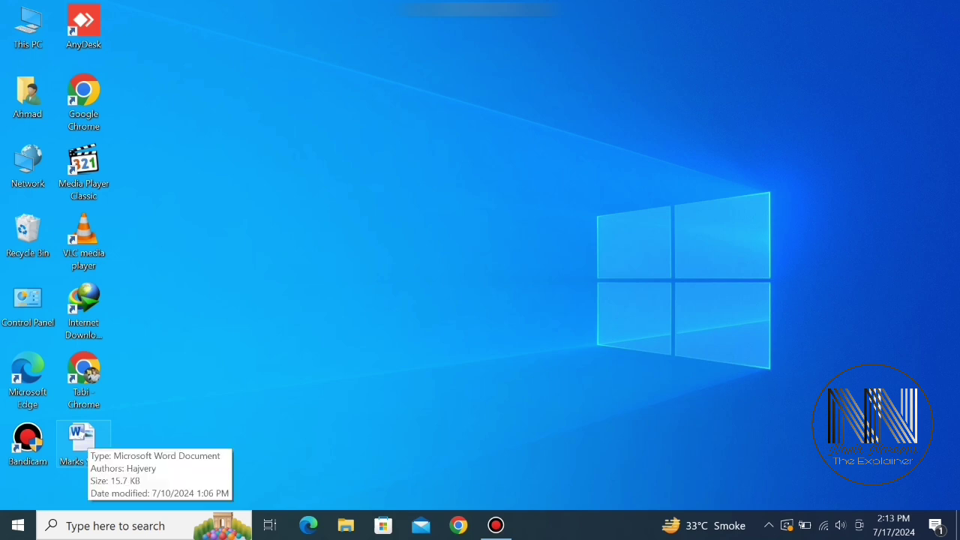
{"action": "double_click", "coordinate": [82, 441]}
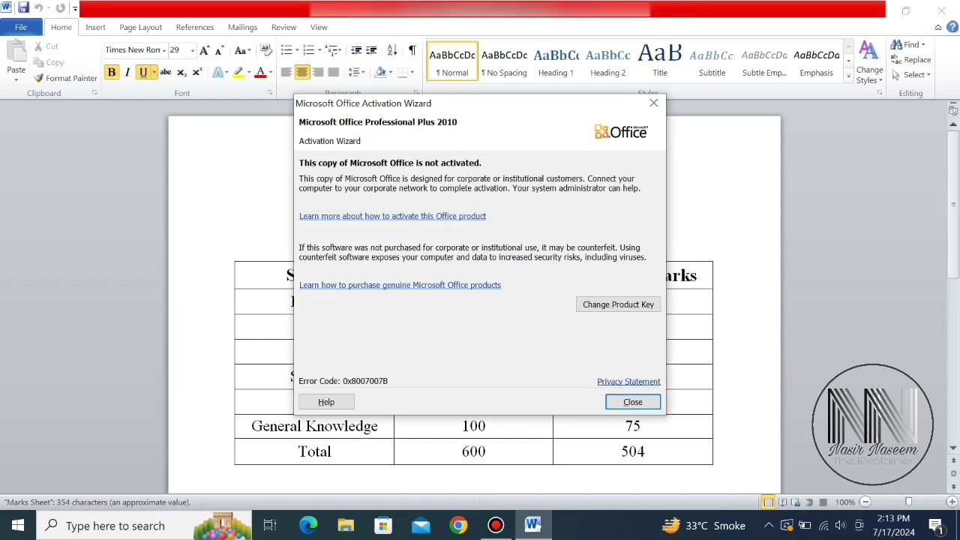
{"action": "key", "text": "Escape"}
{"action": "scroll", "coordinate": [480, 300], "scroll_direction": "down", "scroll_amount": 2}
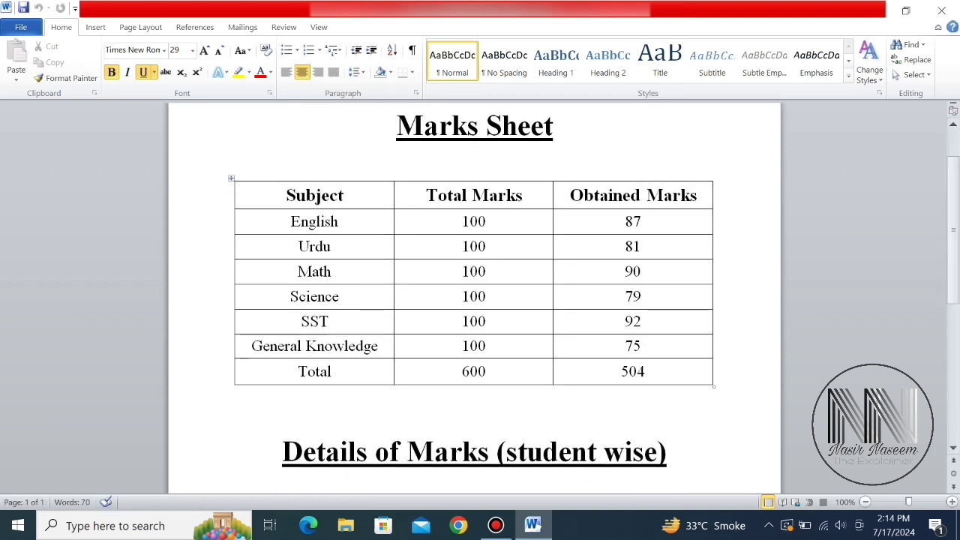
{"action": "scroll", "coordinate": [480, 300], "scroll_direction": "down", "scroll_amount": 7}
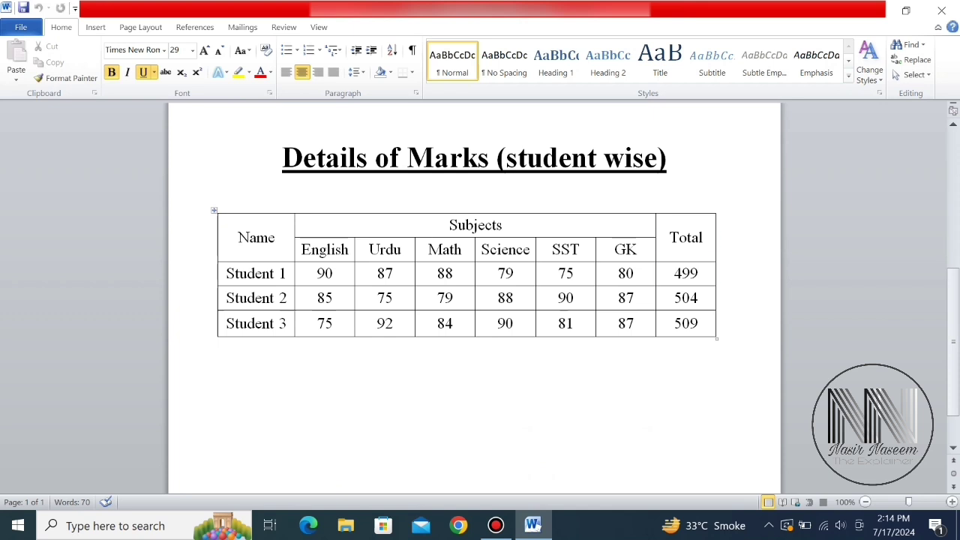
Clear the Total column's contents and add an empty row below Student 3.
{"action": "left_click_drag", "start_coordinate": [685, 237], "coordinate": [686, 323]}
{"action": "key", "text": "Delete"}
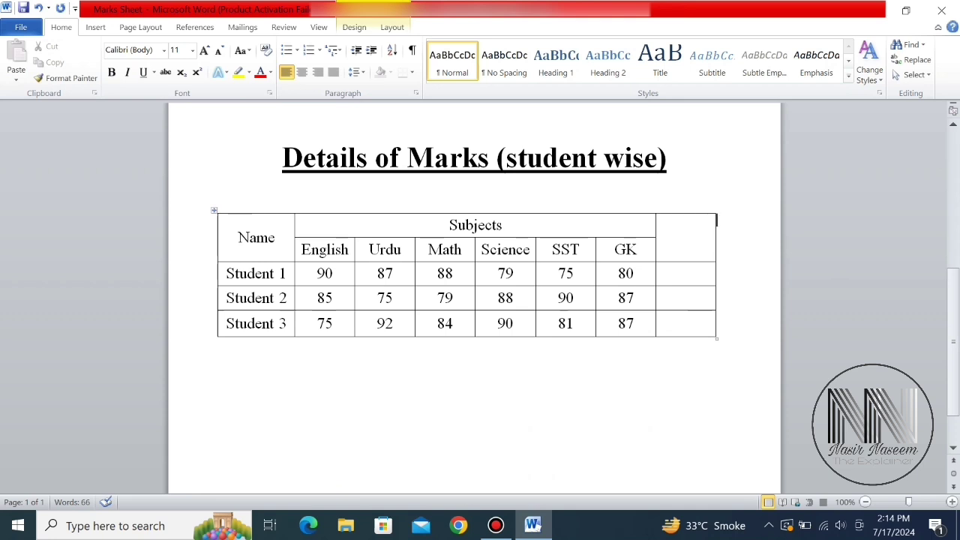
{"action": "left_click", "coordinate": [686, 323]}
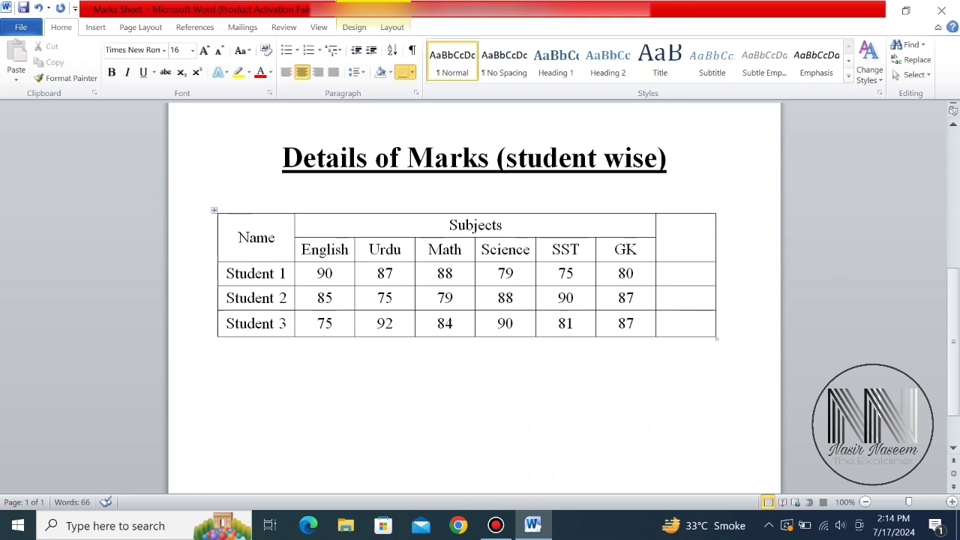
{"action": "key", "text": "Tab"}
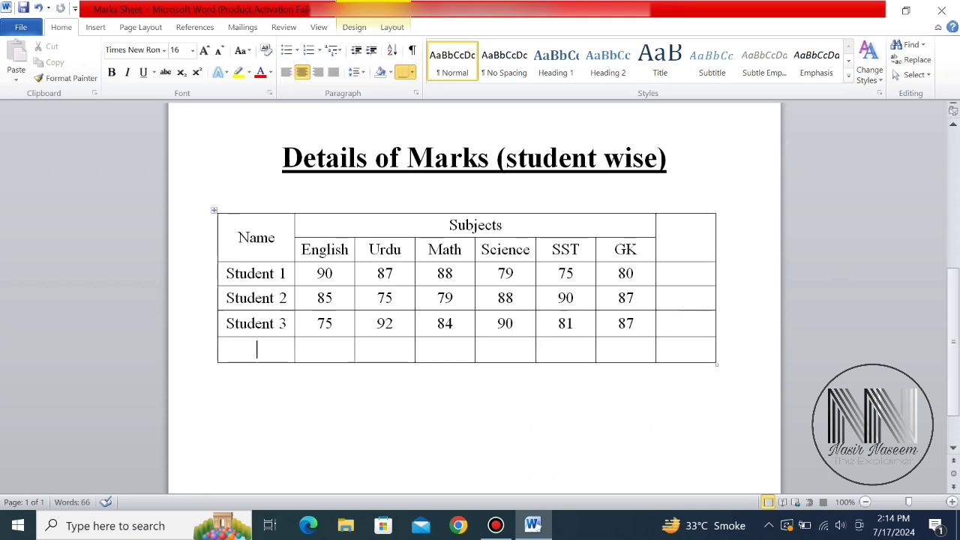
Label the last column header 'Average' and the new row's first cell 'average'.
{"action": "left_click", "coordinate": [686, 237]}
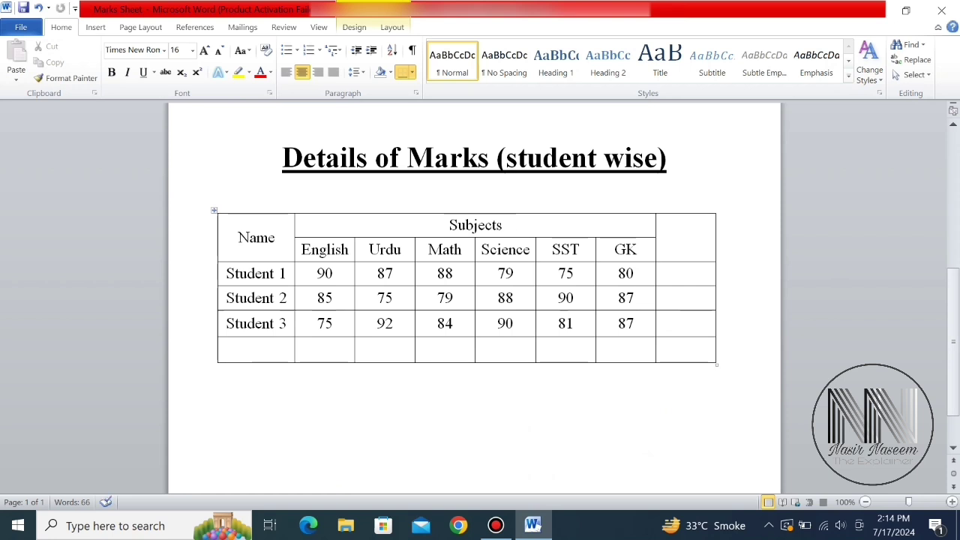
{"action": "type", "text": "Avera"}
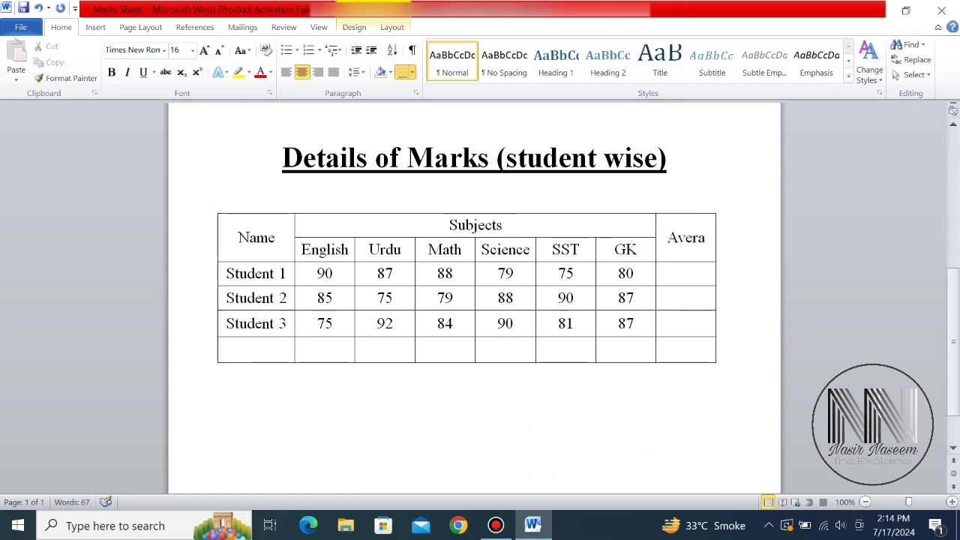
{"action": "type", "text": "ge"}
{"action": "left_click", "coordinate": [256, 349]}
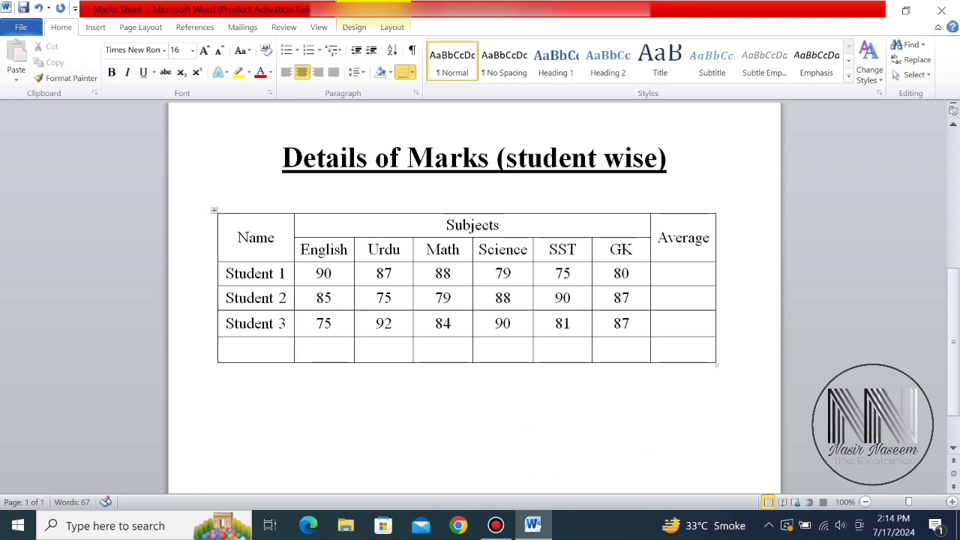
{"action": "type", "text": "avera"}
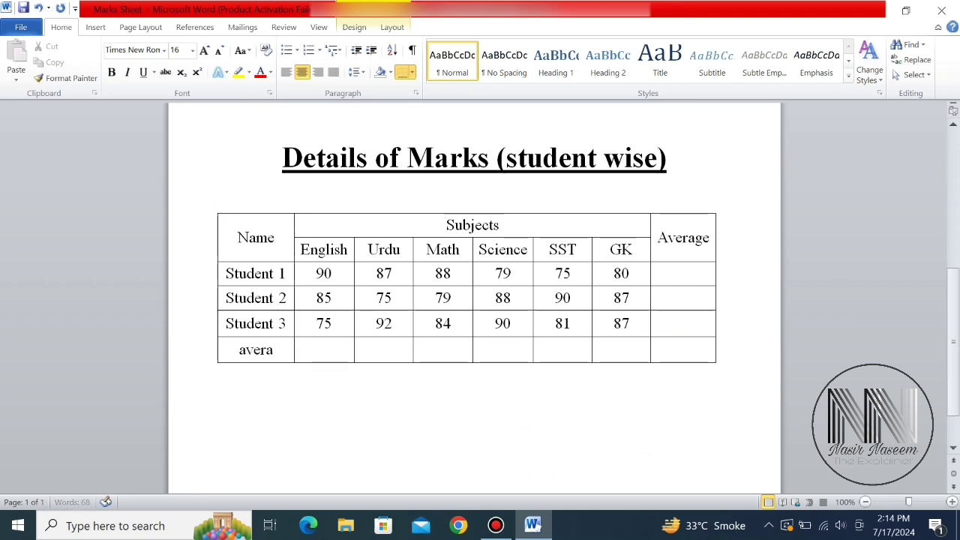
{"action": "type", "text": "ge"}
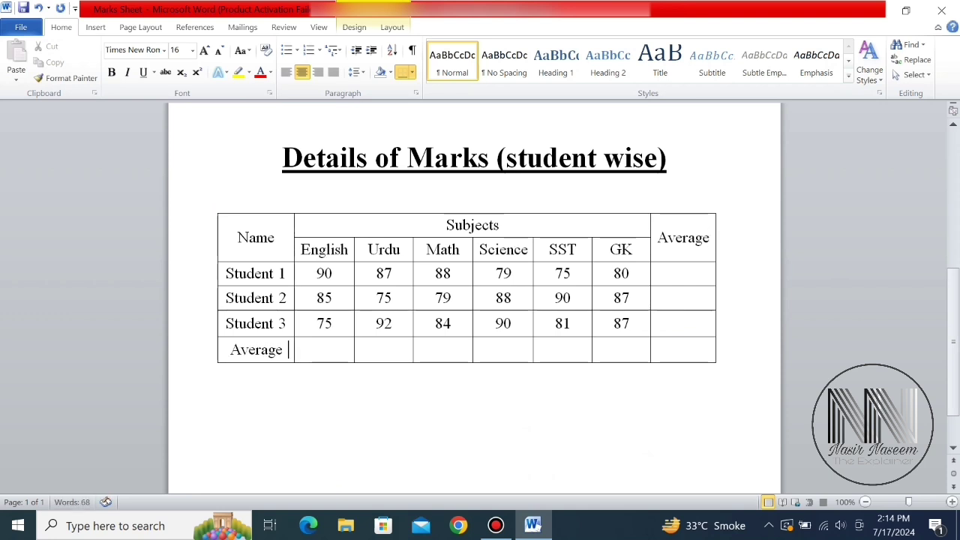
{"action": "left_click", "coordinate": [324, 349]}
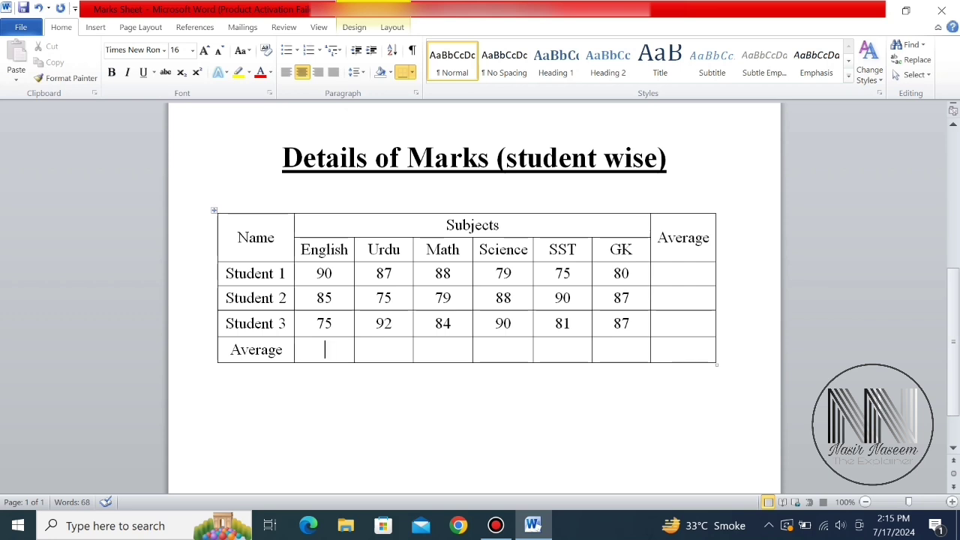
Place the cursor in Student 1's Average cell and show the Table Tools Layout tab.
{"action": "double_click", "coordinate": [621, 323]}
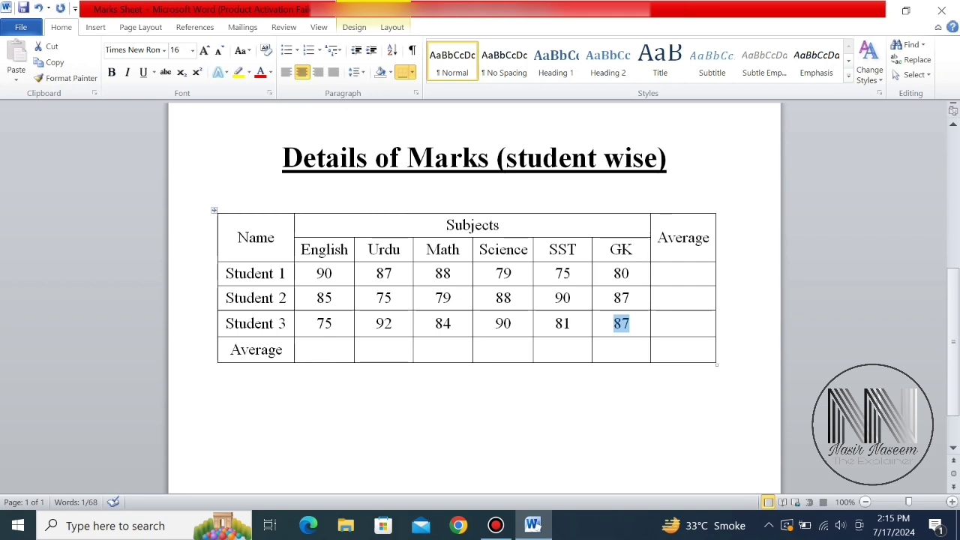
{"action": "left_click", "coordinate": [683, 273]}
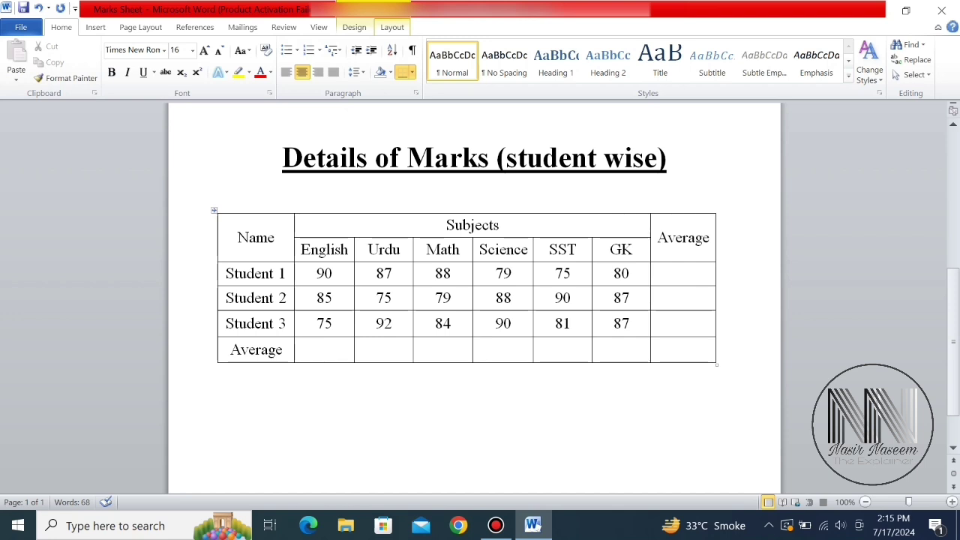
{"action": "left_click", "coordinate": [391, 27]}
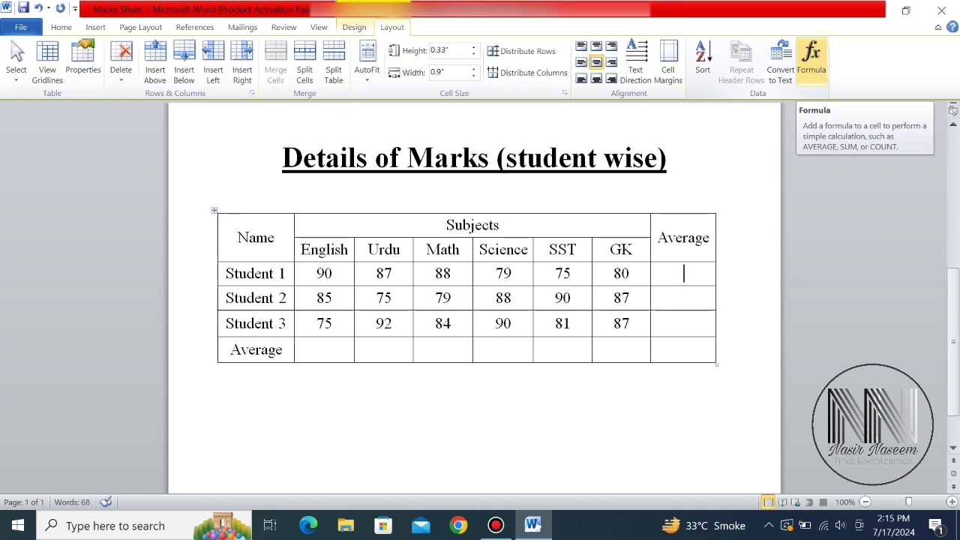
Insert the formula =AVERAGE(LEFT) in Student 2's Average cell, giving 84.
{"action": "left_click", "coordinate": [811, 56]}
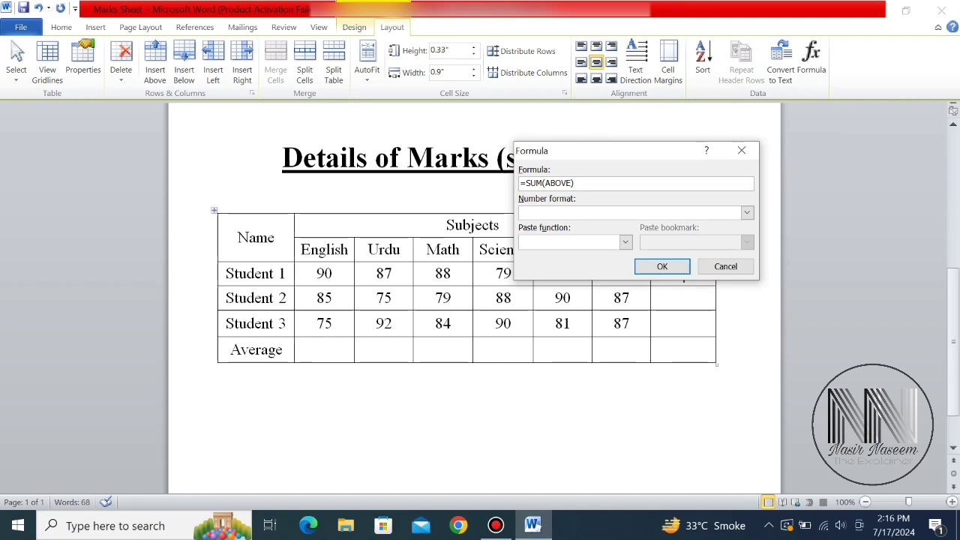
{"action": "key", "text": "BackSpace"}
{"action": "key", "text": "BackSpace"}
{"action": "key", "text": "BackSpace"}
{"action": "key", "text": "BackSpace"}
{"action": "key", "text": "BackSpace"}
{"action": "key", "text": "BackSpace"}
{"action": "key", "text": "BackSpace"}
{"action": "key", "text": "BackSpace"}
{"action": "key", "text": "BackSpace"}
{"action": "key", "text": "BackSpace"}
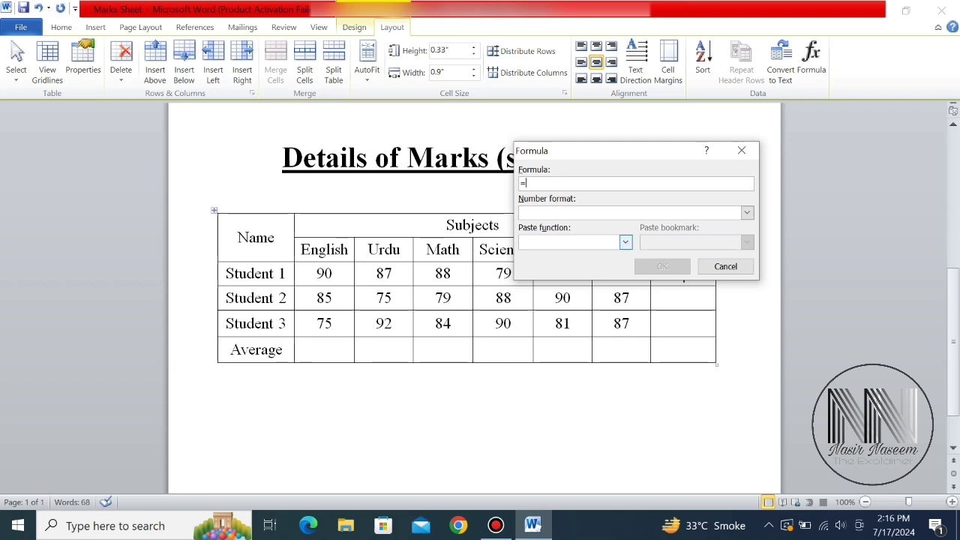
{"action": "left_click", "coordinate": [626, 242]}
{"action": "mouse_move", "coordinate": [625, 274]}
{"action": "left_mouse_down"}
{"action": "mouse_move", "coordinate": [625, 304]}
{"action": "mouse_move", "coordinate": [626, 275]}
{"action": "left_mouse_up"}
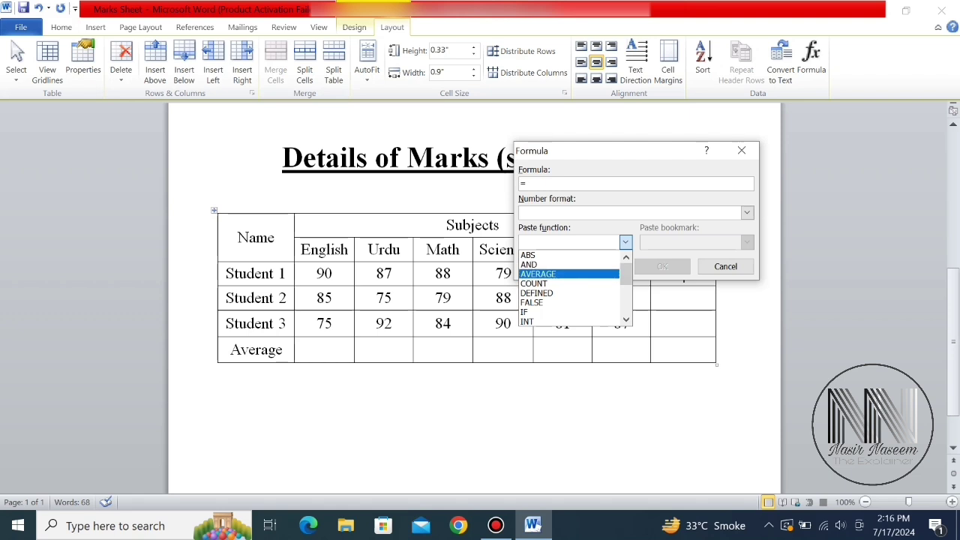
{"action": "key", "text": "Return"}
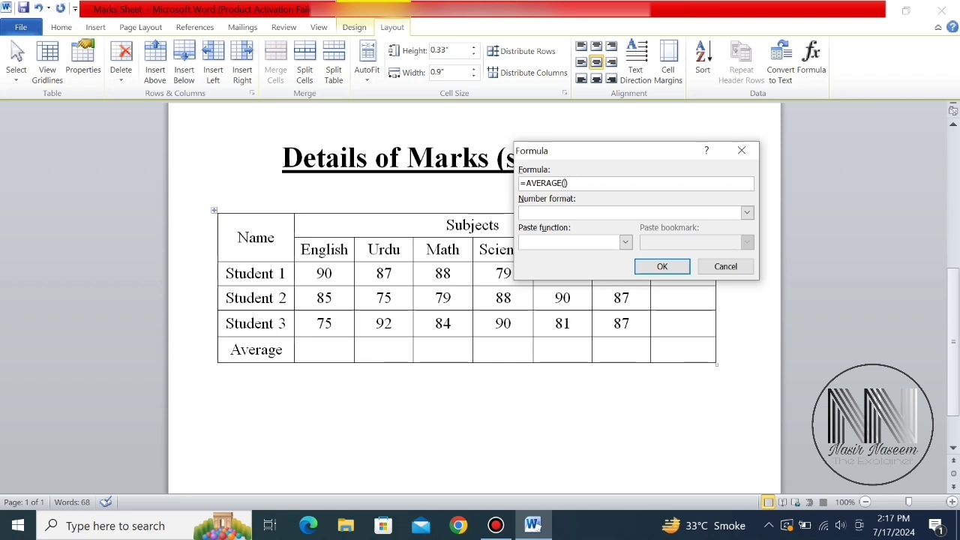
{"action": "type", "text": "LEFT"}
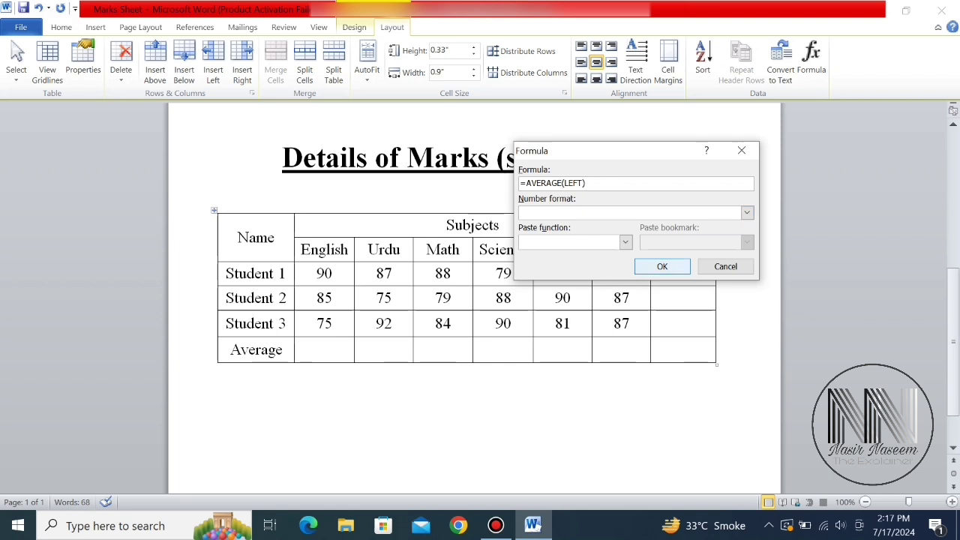
{"action": "key", "text": "Return"}
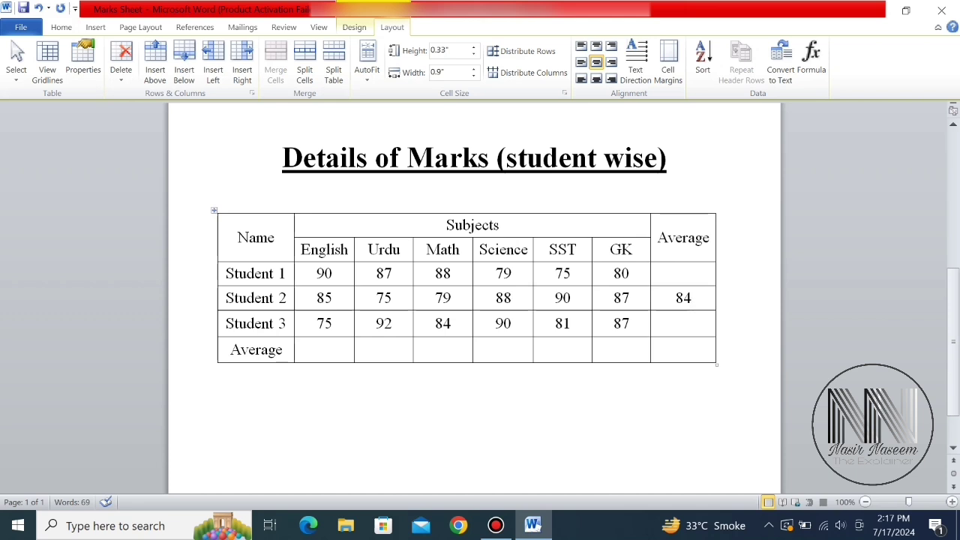
Enter 83.17 as Student 1's Average and 84.83 as Student 3's Average.
{"action": "left_click", "coordinate": [684, 274]}
{"action": "type", "text": "83.17"}
{"action": "key", "text": "Down"}
{"action": "key", "text": "Down"}
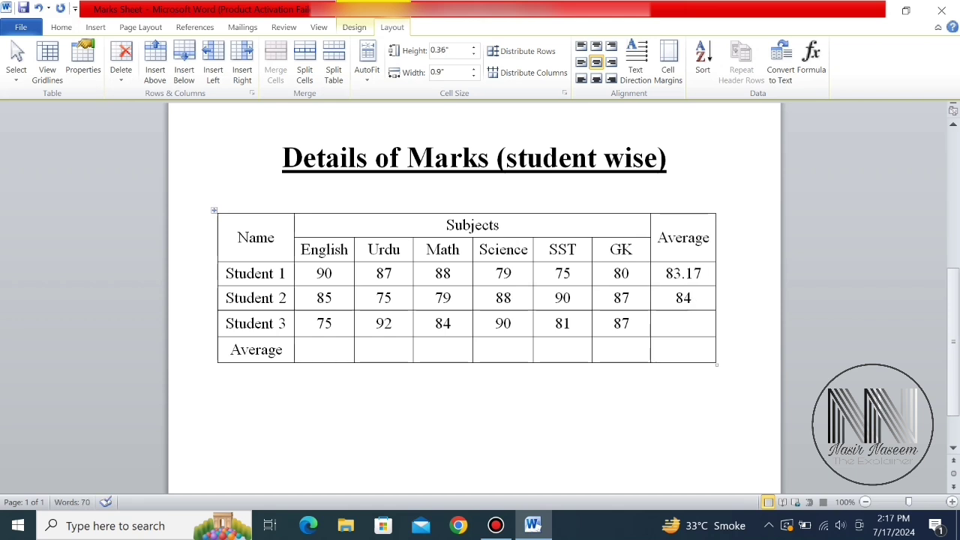
{"action": "type", "text": "84.83"}
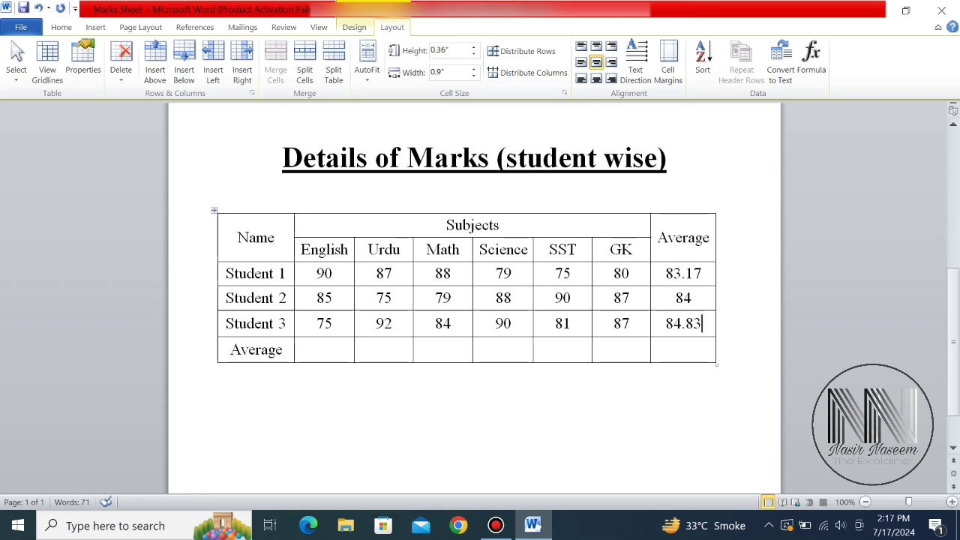
{"action": "left_click", "coordinate": [324, 349]}
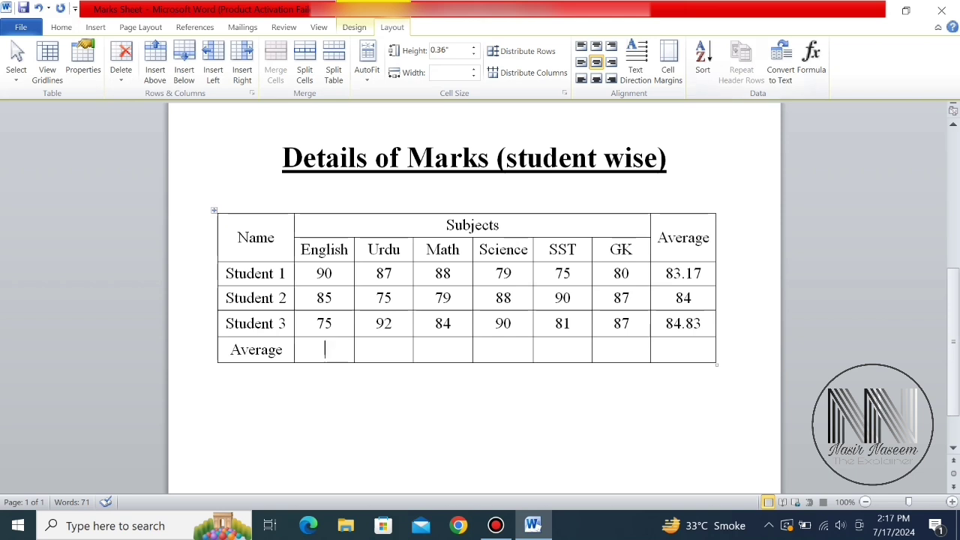
Insert =AVERAGE(ABOVE) in the English cell of the Average row, giving 83.33.
{"action": "left_click", "coordinate": [812, 58]}
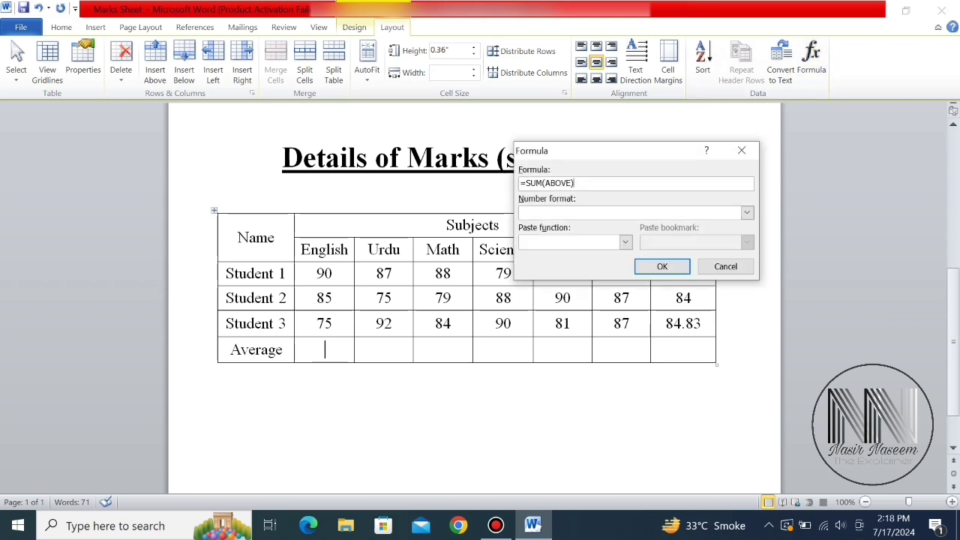
{"action": "key", "text": "BackSpace"}
{"action": "key", "text": "BackSpace"}
{"action": "key", "text": "BackSpace"}
{"action": "key", "text": "BackSpace"}
{"action": "key", "text": "BackSpace"}
{"action": "key", "text": "BackSpace"}
{"action": "key", "text": "BackSpace"}
{"action": "key", "text": "BackSpace"}
{"action": "key", "text": "BackSpace"}
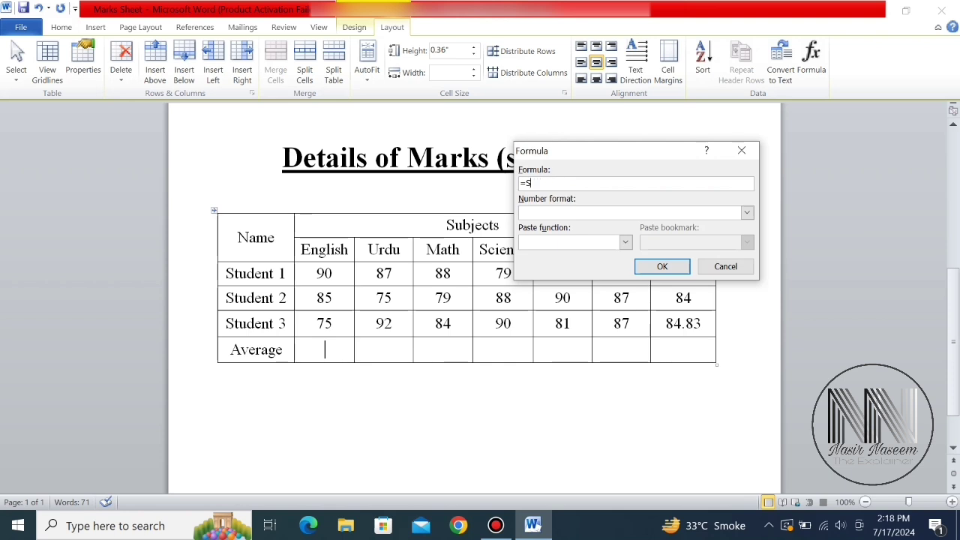
{"action": "key", "text": "BackSpace"}
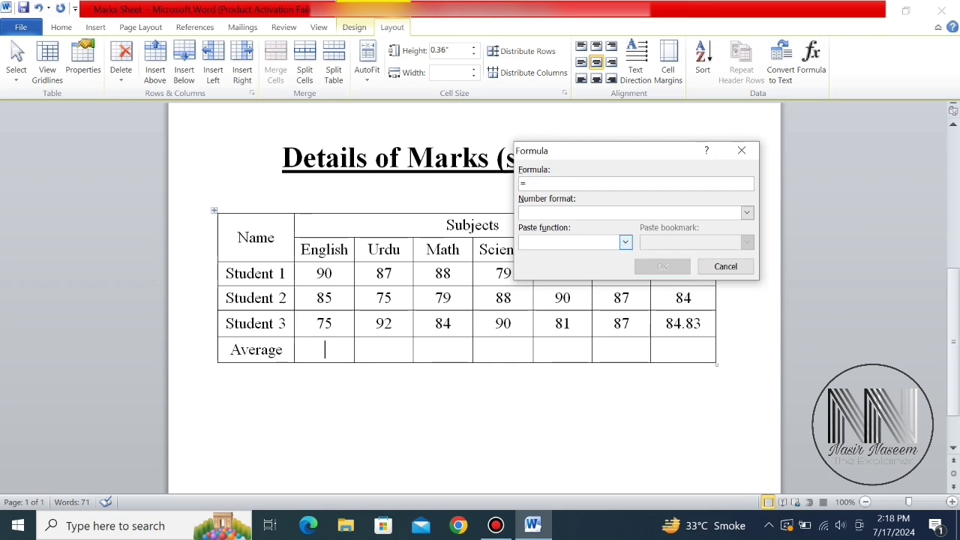
{"action": "left_click", "coordinate": [625, 241]}
{"action": "key", "text": "Down"}
{"action": "key", "text": "Down"}
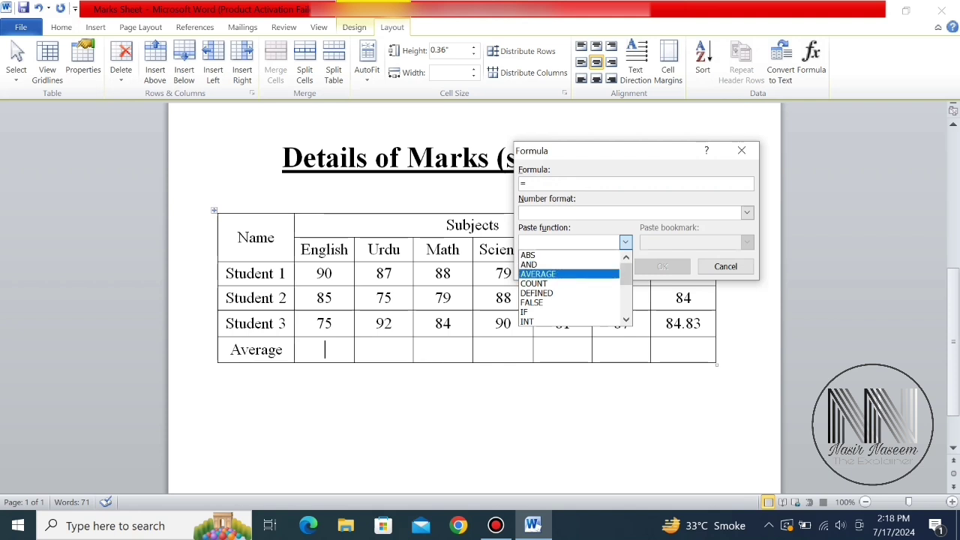
{"action": "key", "text": "Return"}
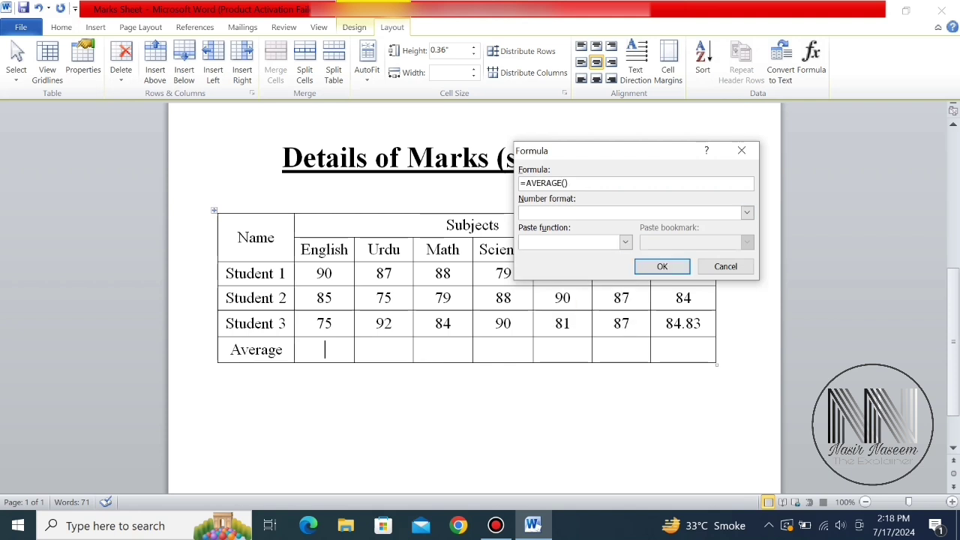
{"action": "type", "text": "ABOVE"}
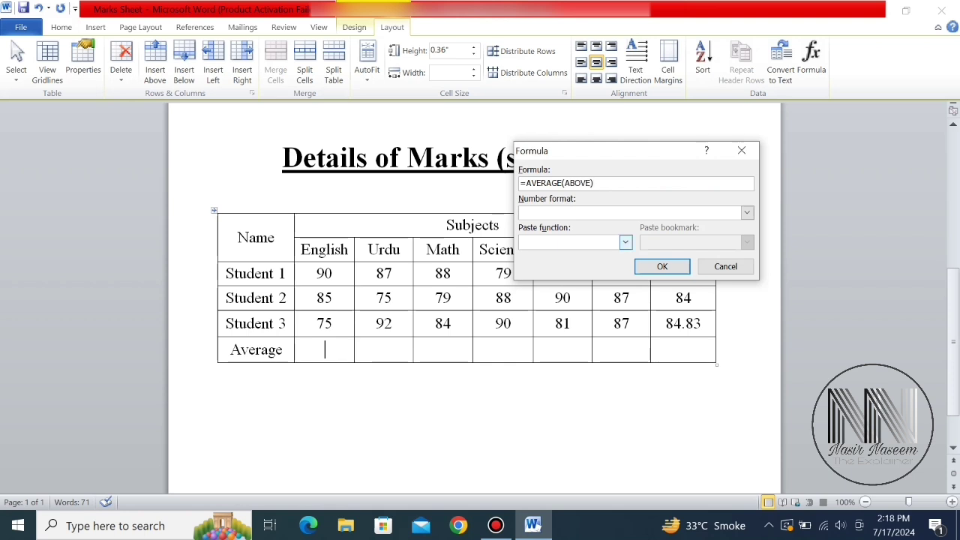
{"action": "key", "text": "Return"}
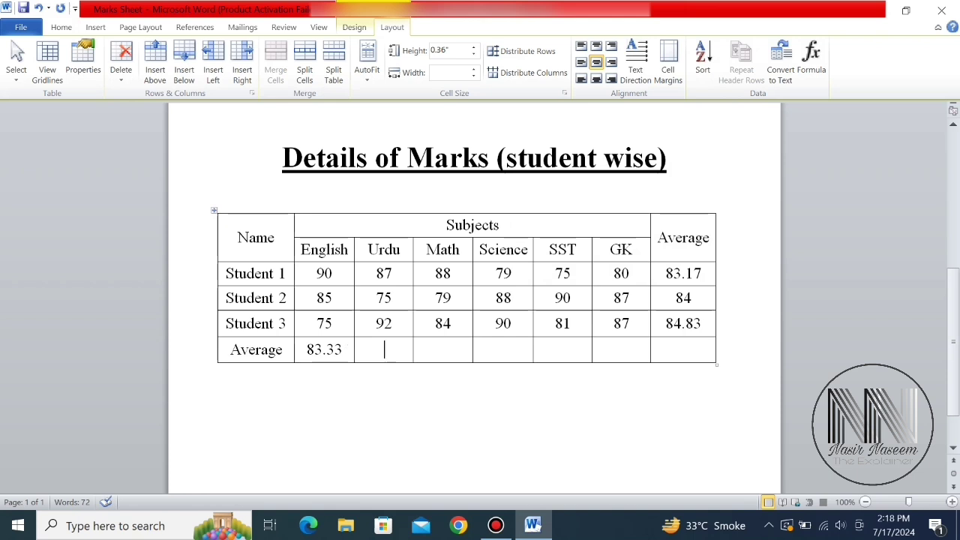
Repeat AVERAGE(ABOVE) for Urdu through GK and the final cell: 84.67, 83.67, 85.67, 82, 84.67, 63.
{"action": "key", "text": "F4"}
{"action": "key", "text": "Tab"}
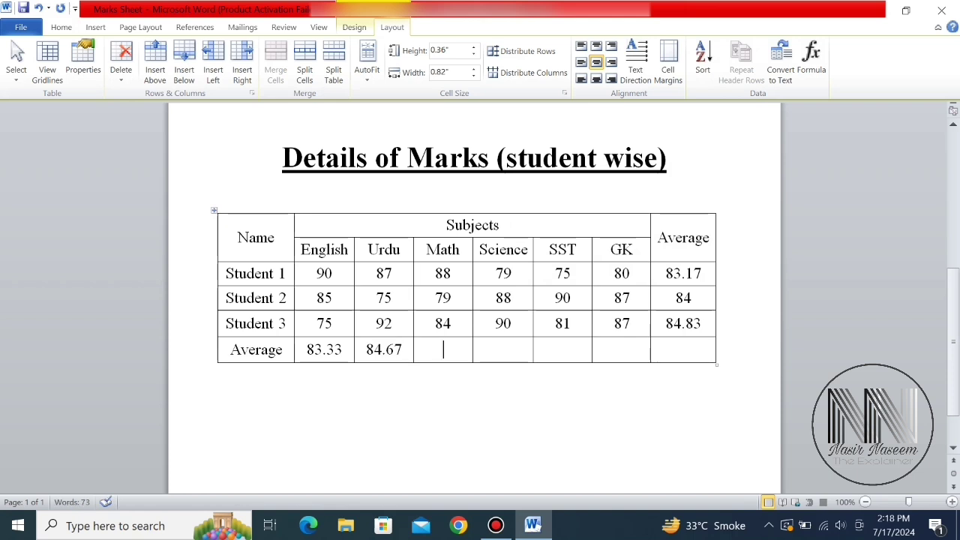
{"action": "key", "text": "F4"}
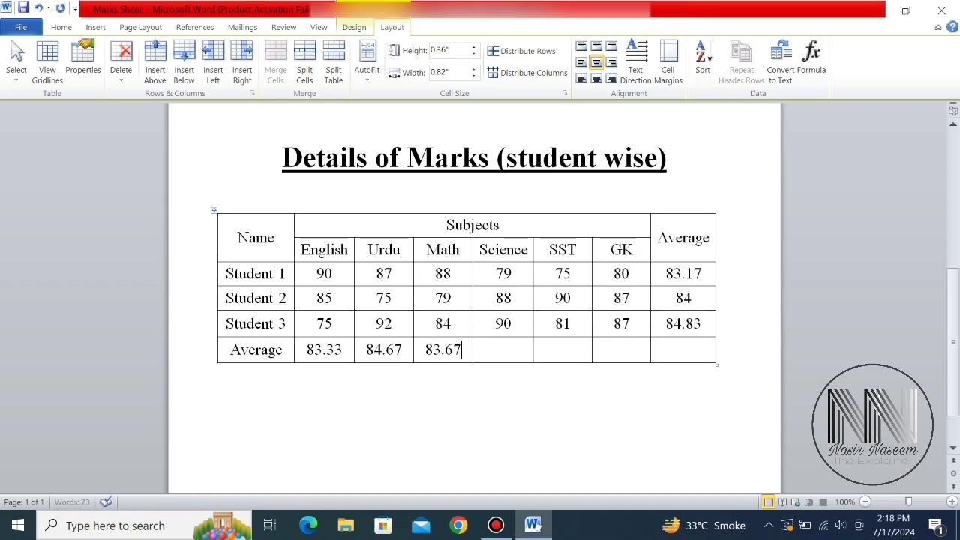
{"action": "key", "text": "Tab"}
{"action": "key", "text": "F4"}
{"action": "key", "text": "Tab"}
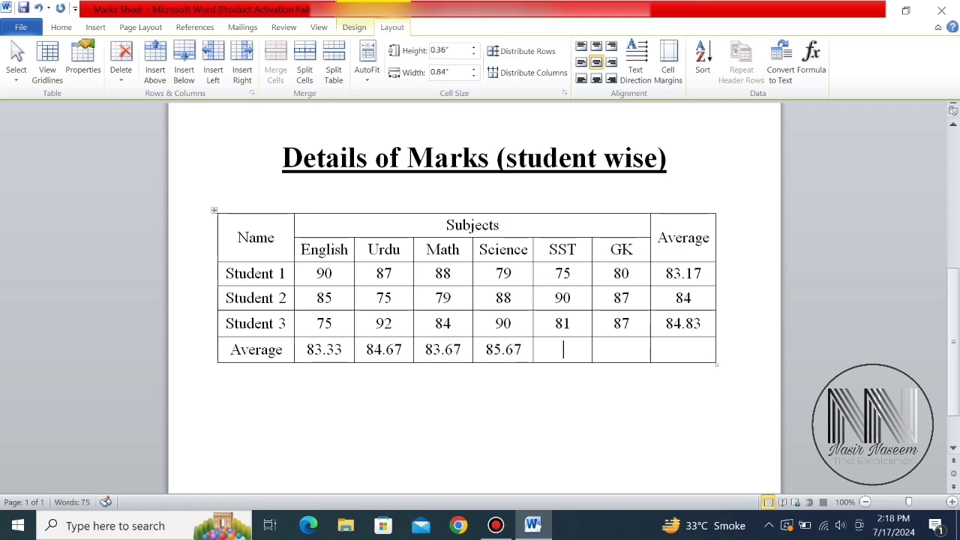
{"action": "key", "text": "F4"}
{"action": "key", "text": "Tab"}
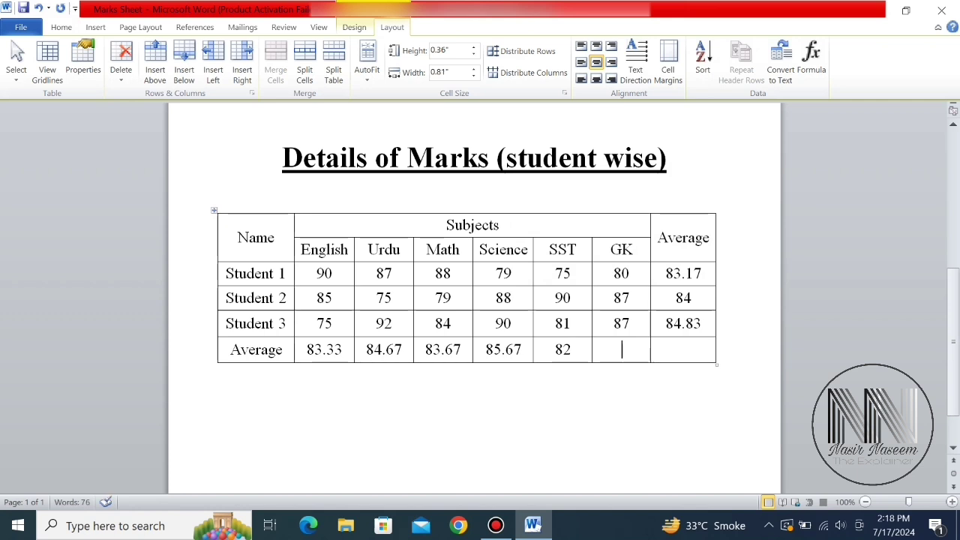
{"action": "key", "text": "F4"}
{"action": "key", "text": "Tab"}
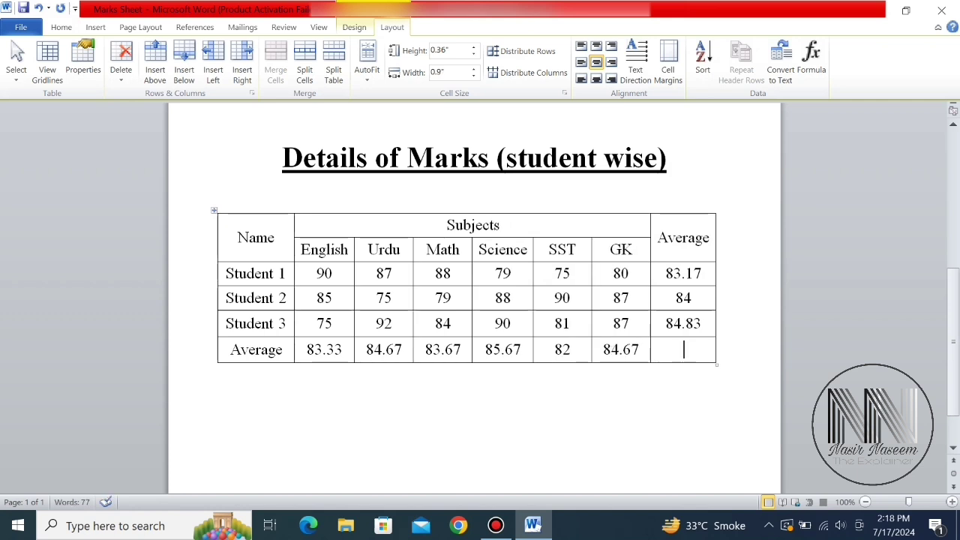
{"action": "key", "text": "F4"}
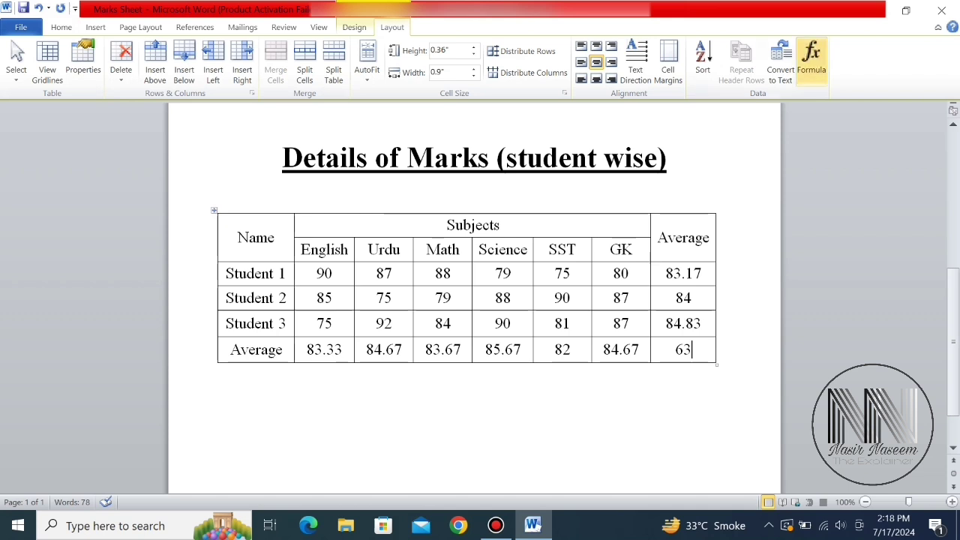
View the last Average cell's =AVERAGE(ABOVE) formula and browse the Paste function list.
{"action": "left_click", "coordinate": [812, 56]}
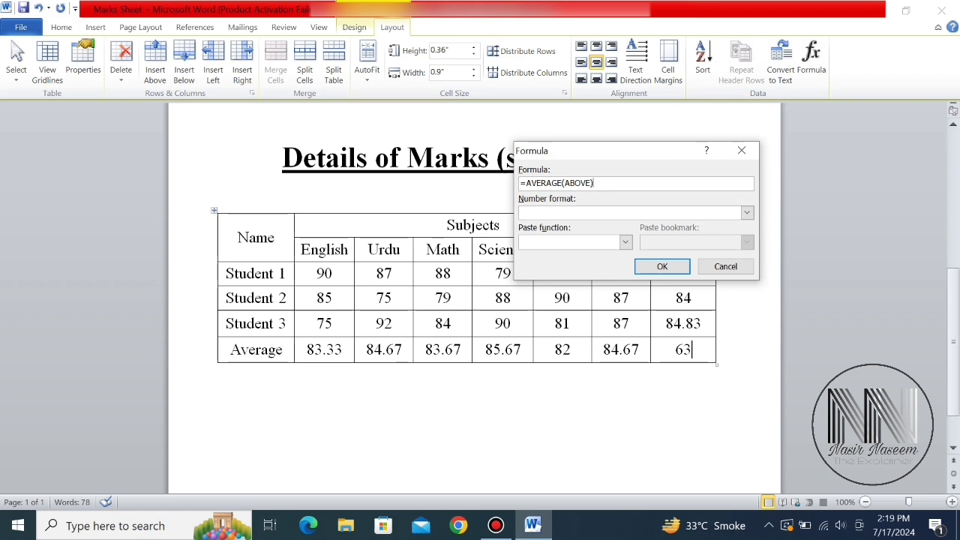
{"action": "left_click", "coordinate": [625, 242]}
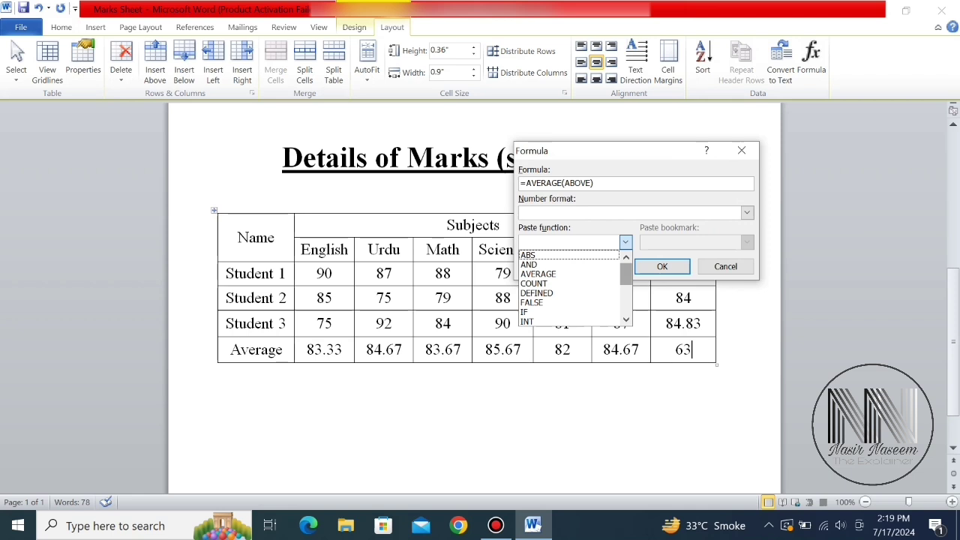
{"action": "scroll", "coordinate": [570, 288], "scroll_direction": "down", "scroll_amount": 2}
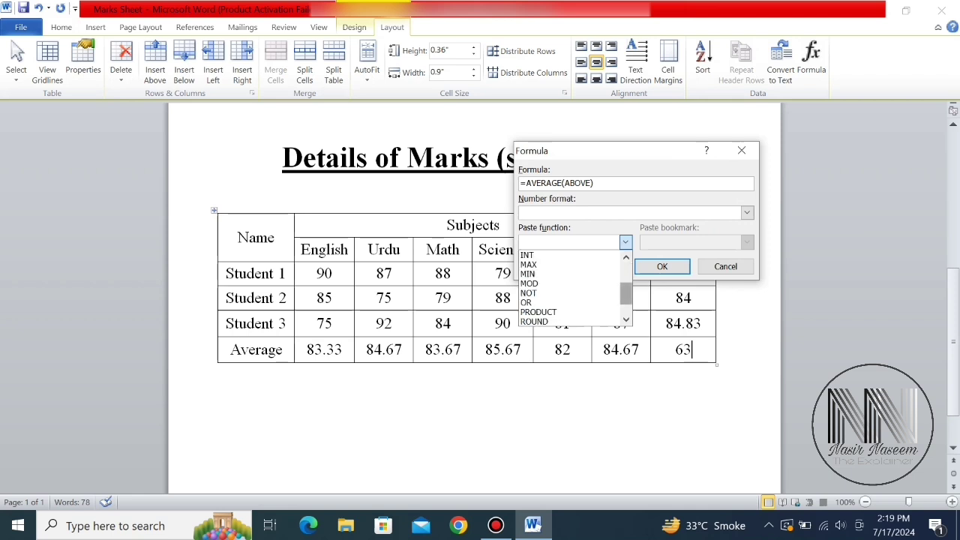